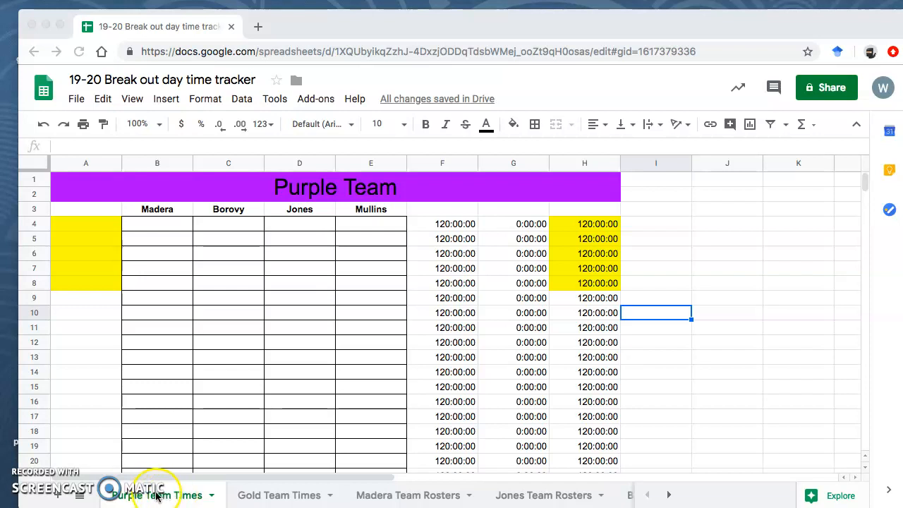
# Move from the Gold Team Times sheet to the Madera Team Rosters sheet.
pyautogui.click(284, 497)
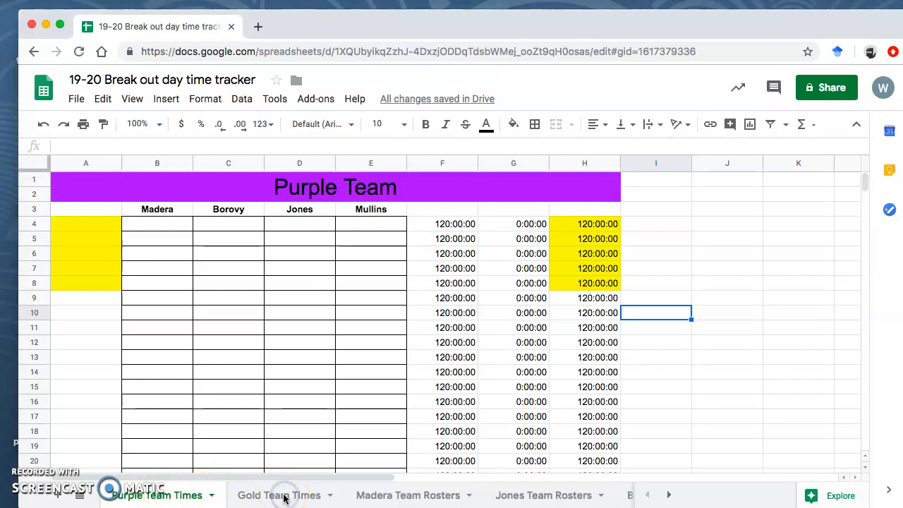
pyautogui.click(284, 497)
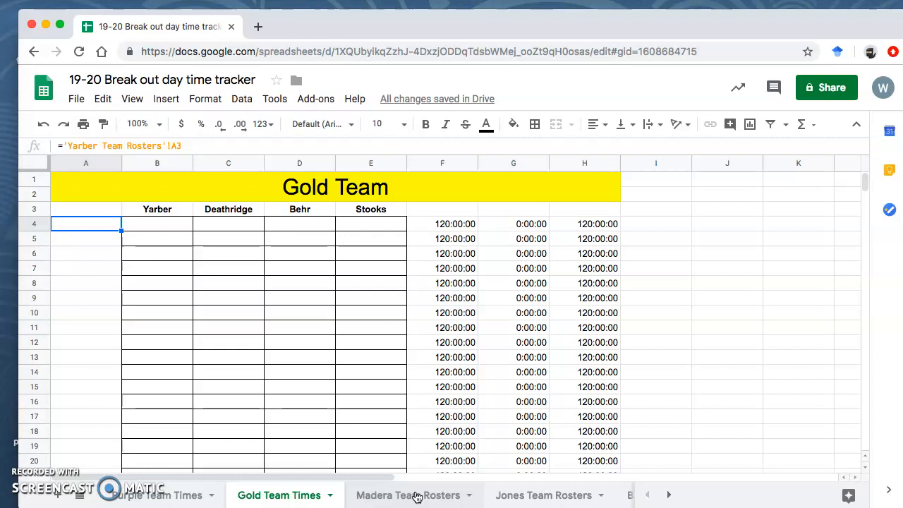
pyautogui.click(416, 497)
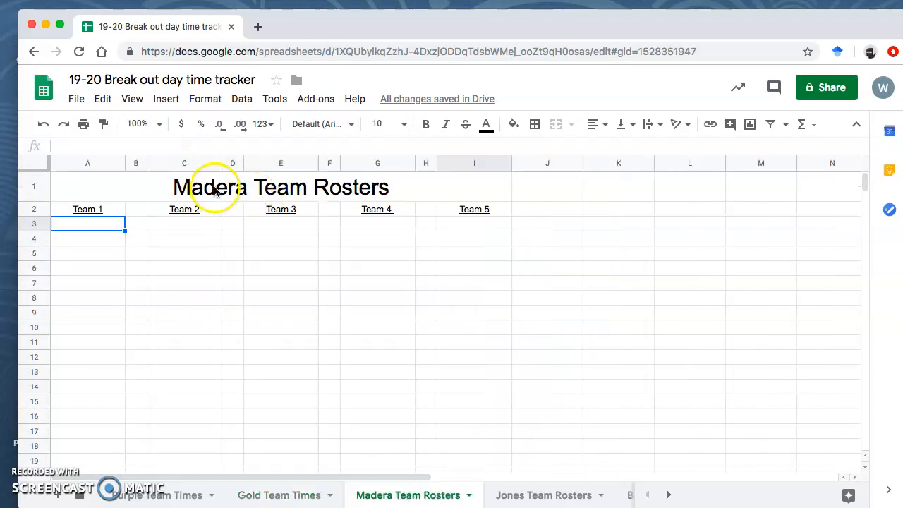
# Type a student's name under Team 1 and another under Team 2, starting at A3.
pyautogui.click(90, 227)
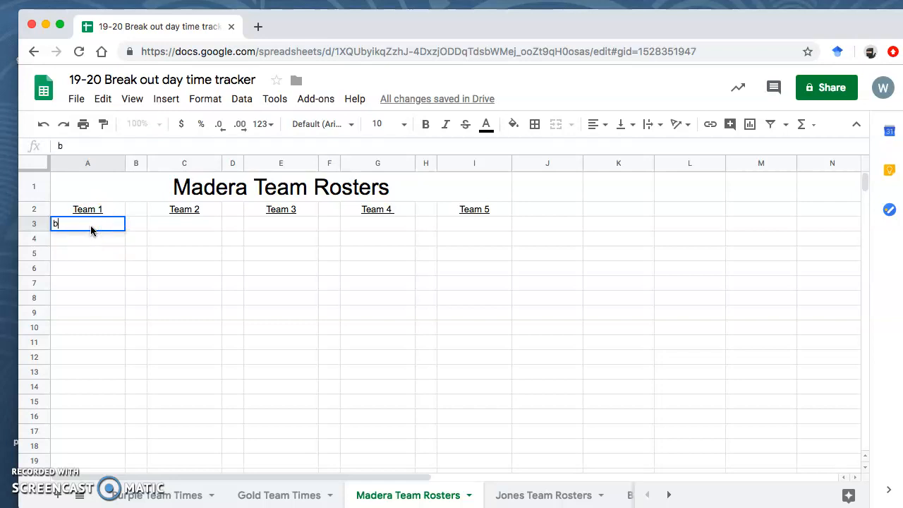
pyautogui.press('Tab')
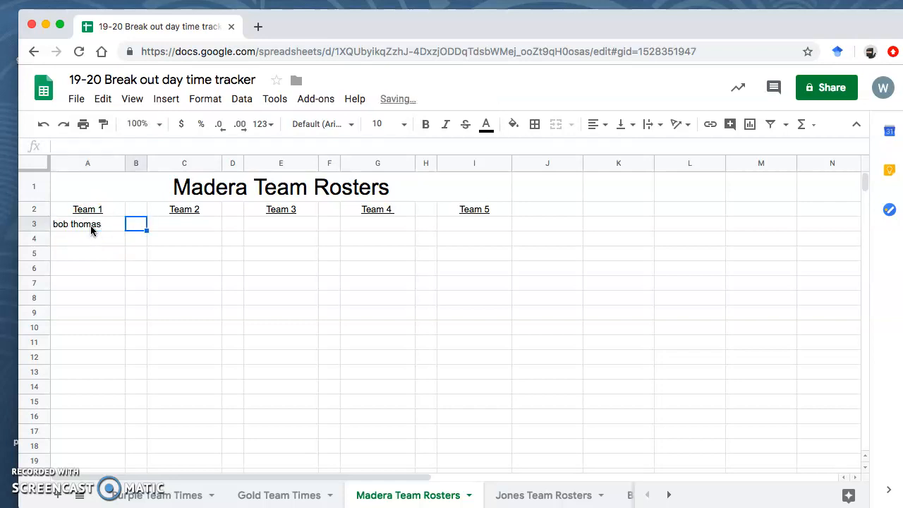
pyautogui.press('Tab')
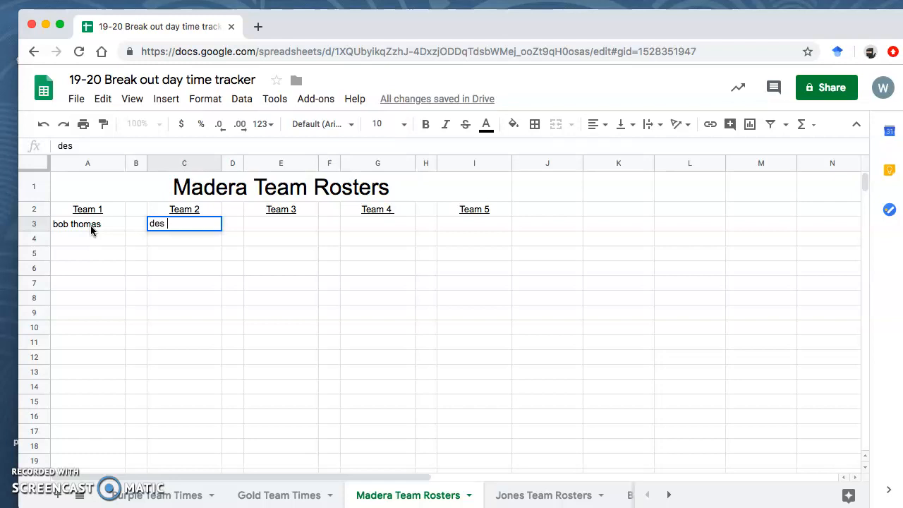
pyautogui.press('Tab')
# Add student names under Teams 3 to 5, then view the five names on Purple Team Times.
pyautogui.press('Tab')
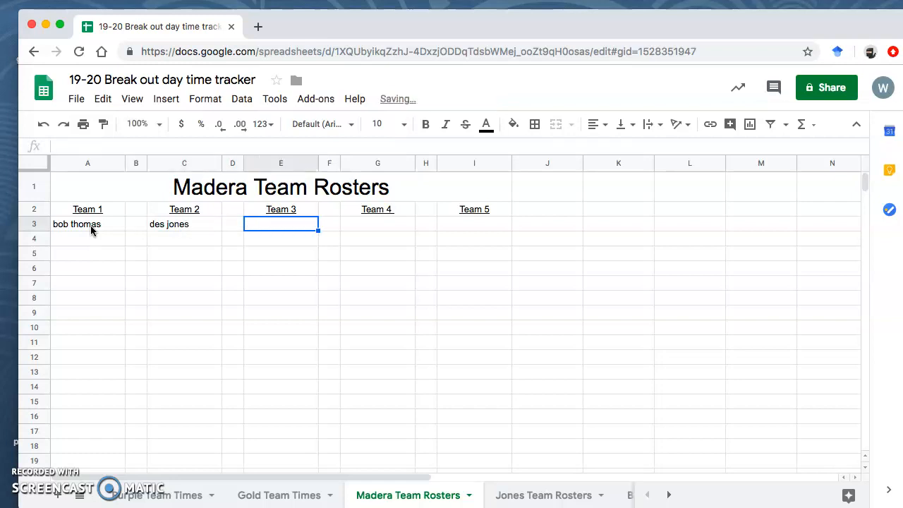
pyautogui.write('fred')
pyautogui.press('Tab')
pyautogui.press('Tab')
pyautogui.write('linda')
pyautogui.press('Tab')
pyautogui.press('Tab')
pyautogui.write('barney')
pyautogui.press('Return')
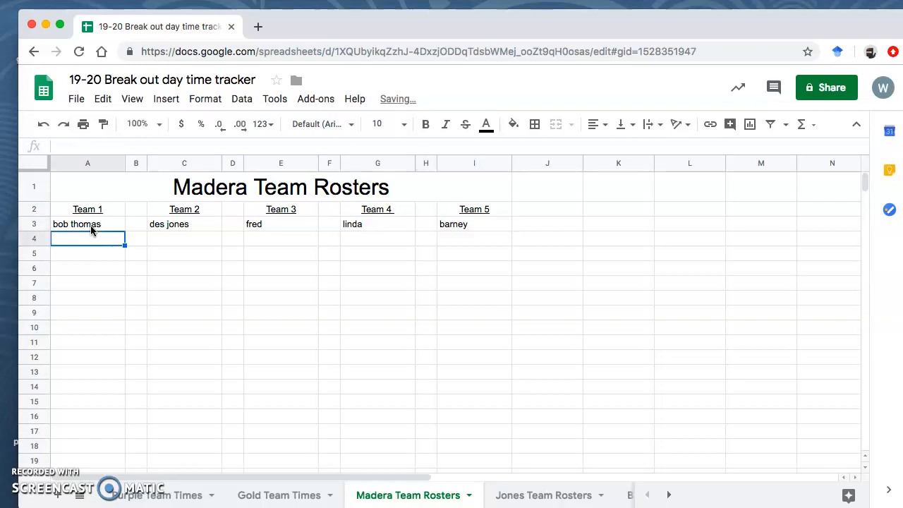
pyautogui.click(162, 496)
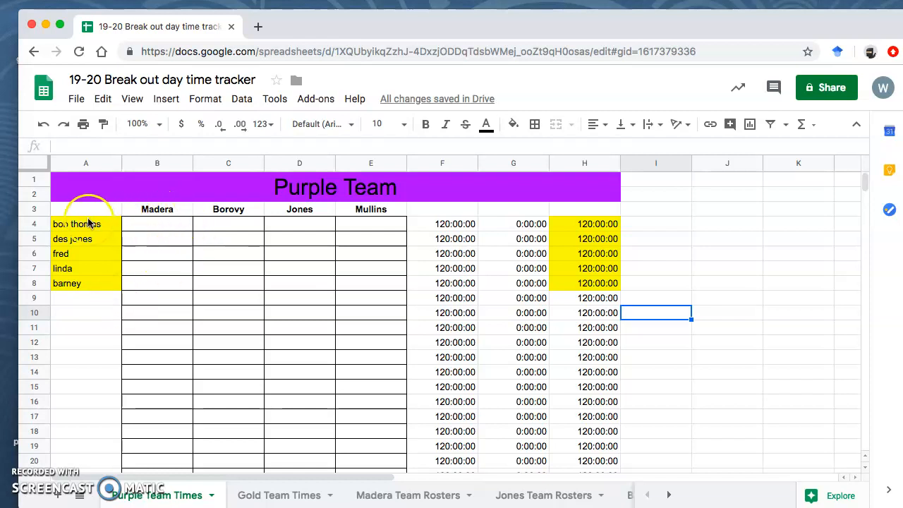
# Check cells B4, C4 and C11 on Purple Team Times, then switch to Jones Team Rosters.
pyautogui.click(151, 226)
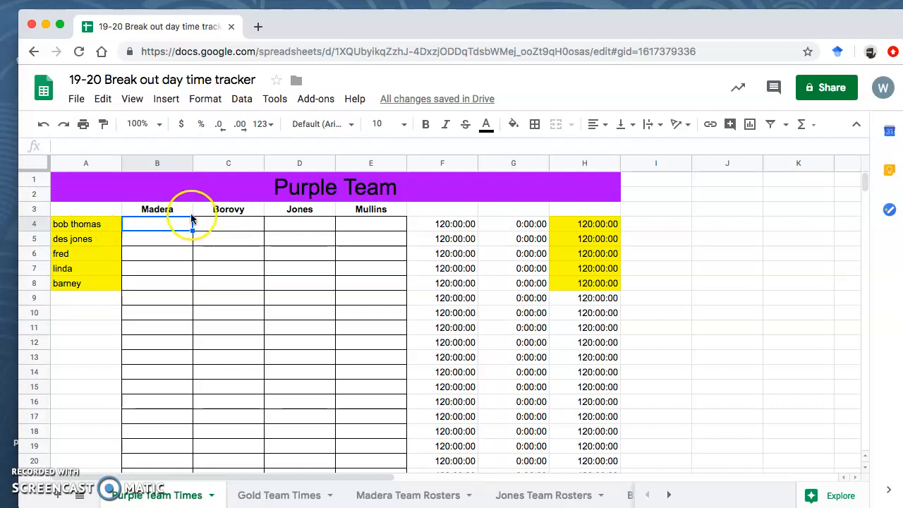
pyautogui.click(233, 225)
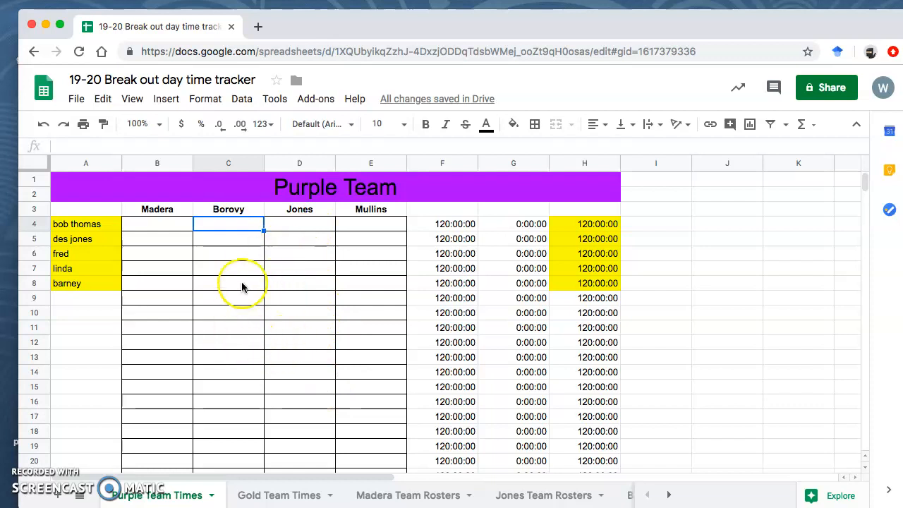
pyautogui.click(236, 328)
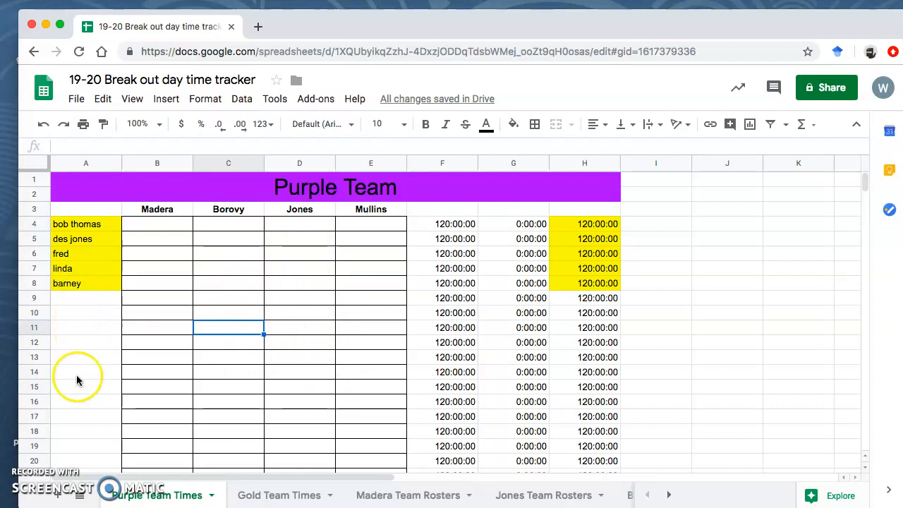
pyautogui.scroll(-2, 78, 342)
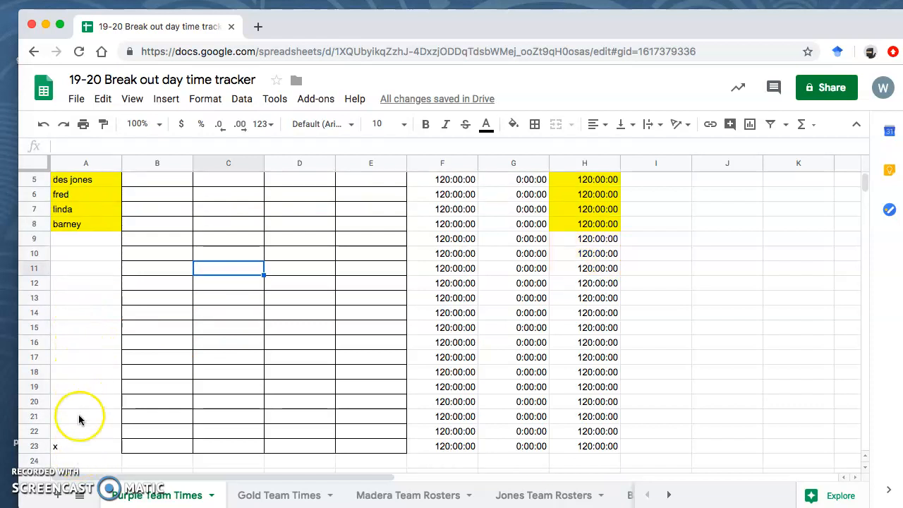
pyautogui.scroll(2, 100, 302)
pyautogui.scroll(-3, 99, 302)
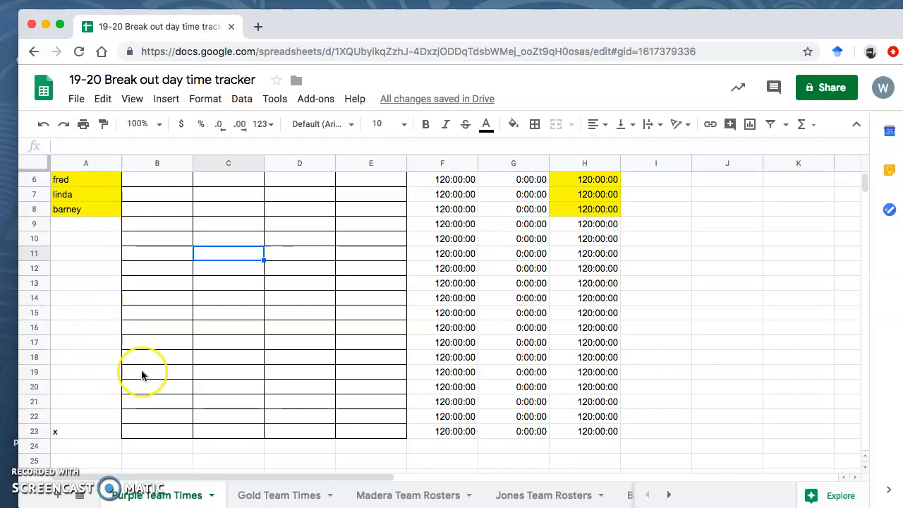
pyautogui.click(543, 496)
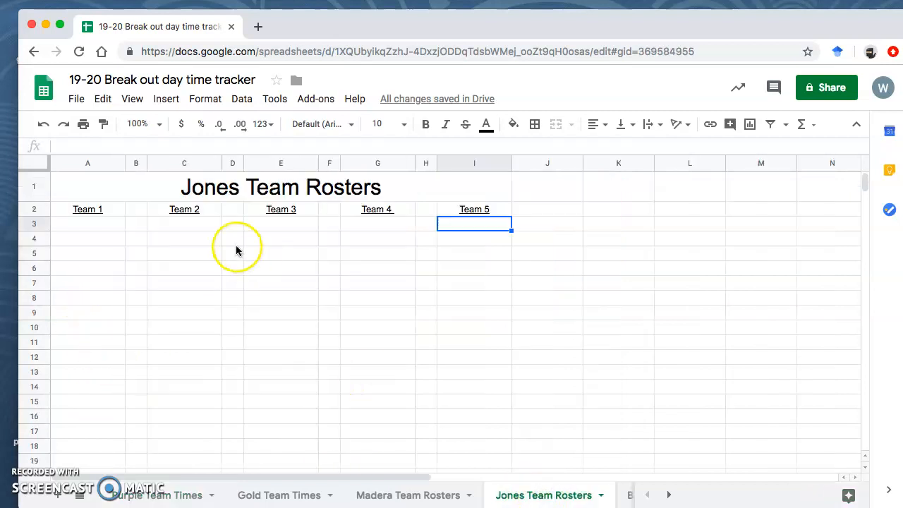
# Enter 'test' in cell E3 under Team 3 on Jones Team Rosters.
pyautogui.click(274, 226)
pyautogui.write('test')
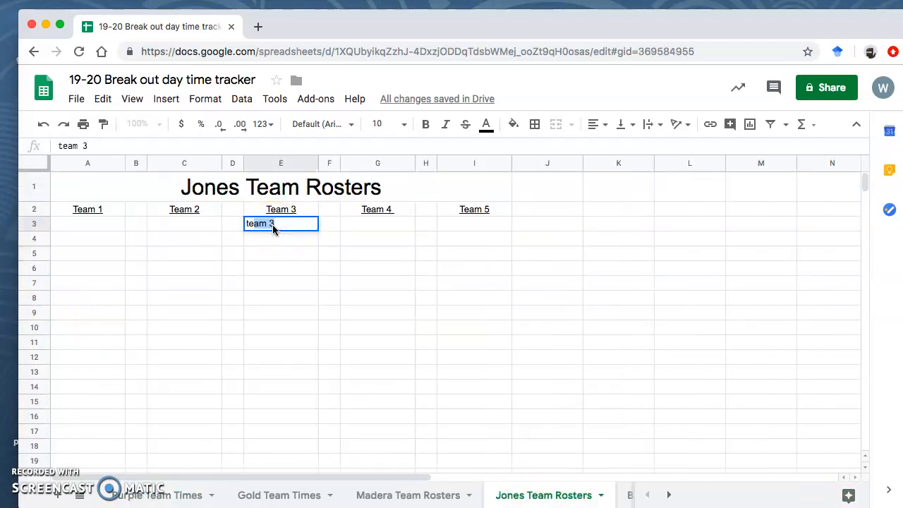
pyautogui.press('Return')
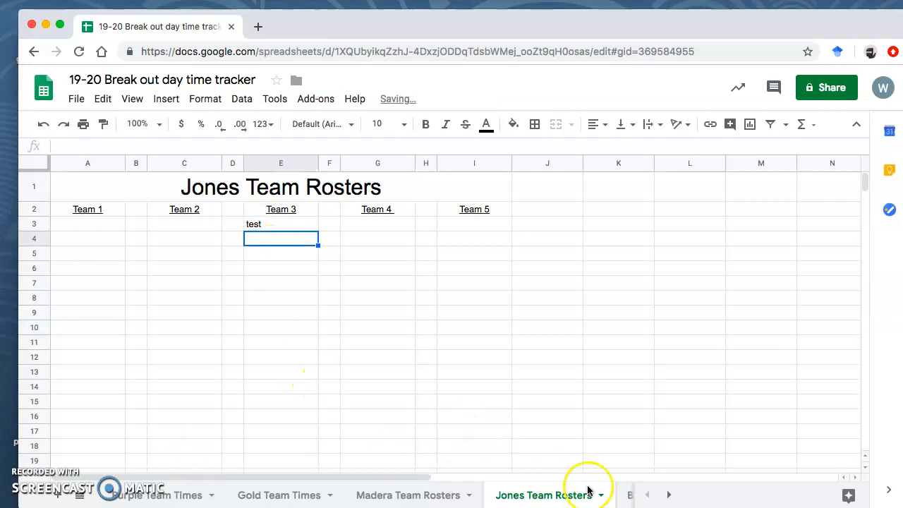
# Enter 'fill' in cell E3 under Team 3 on Borovy Team Rosters, then return to Purple Team Times.
pyautogui.click(627, 493)
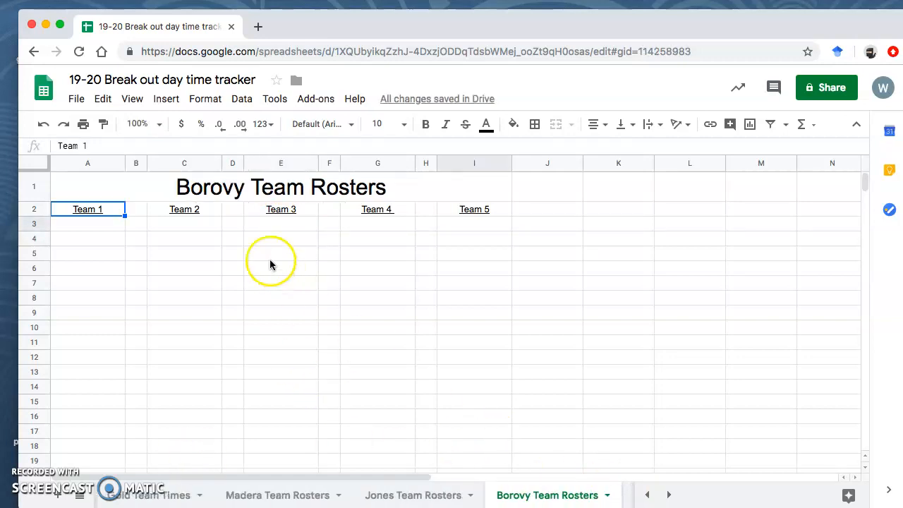
pyautogui.click(261, 227)
pyautogui.write('fill')
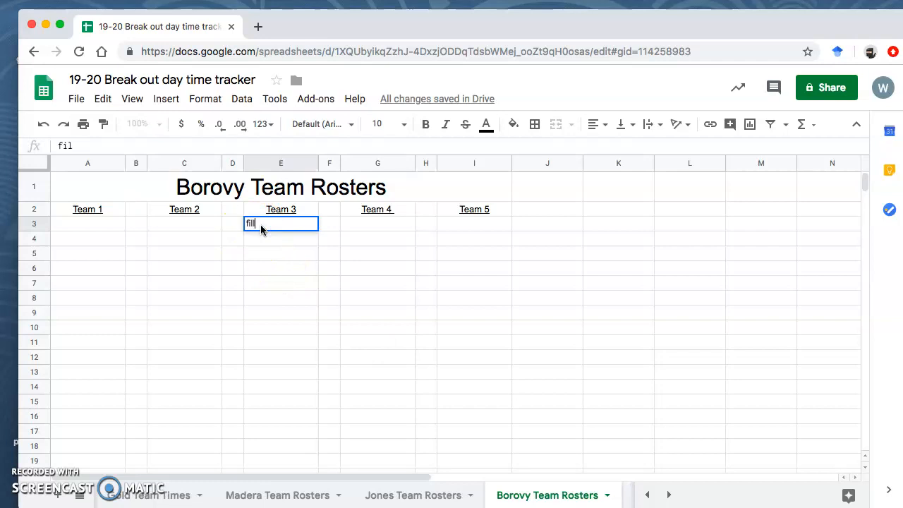
pyautogui.press('Return')
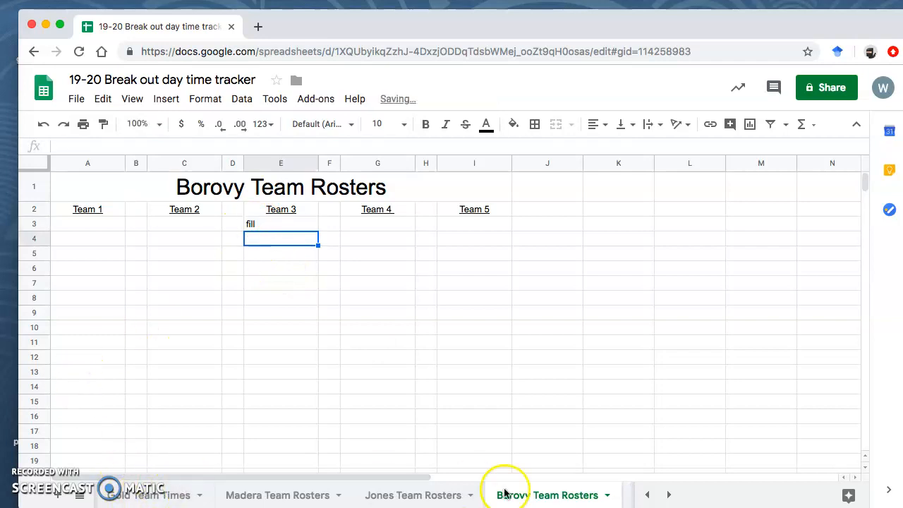
pyautogui.click(647, 495)
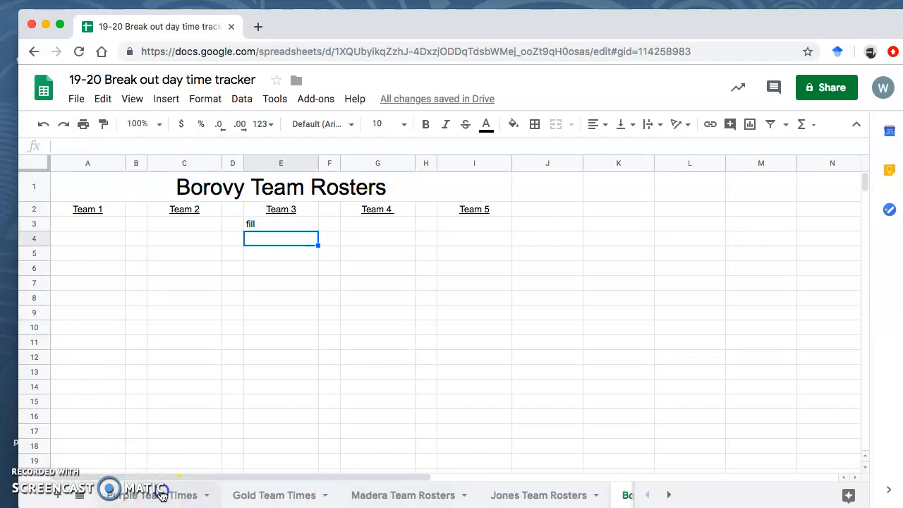
pyautogui.click(160, 495)
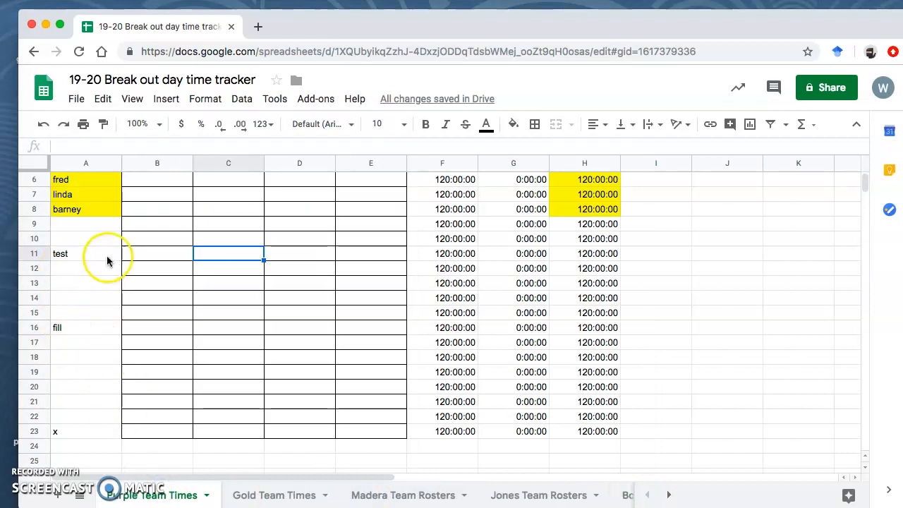
pyautogui.scroll(3, 403, 237)
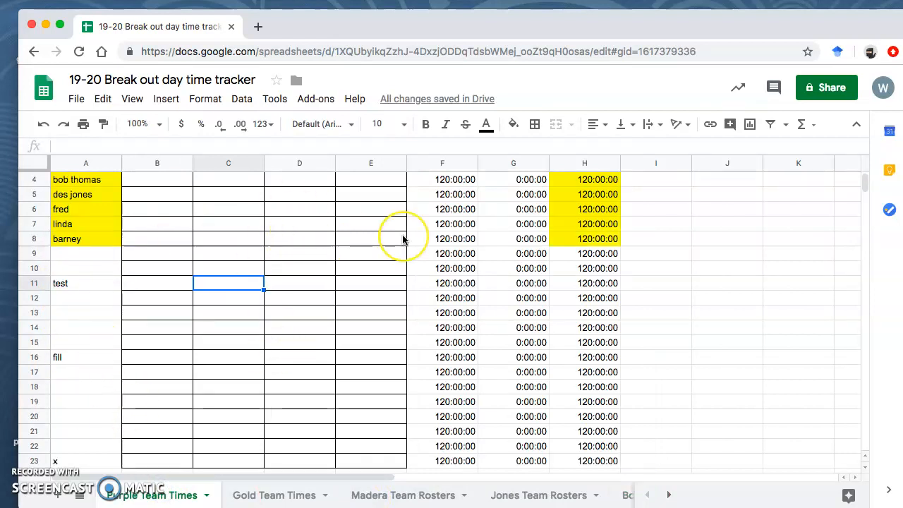
pyautogui.scroll(-2, 402, 238)
pyautogui.click(280, 493)
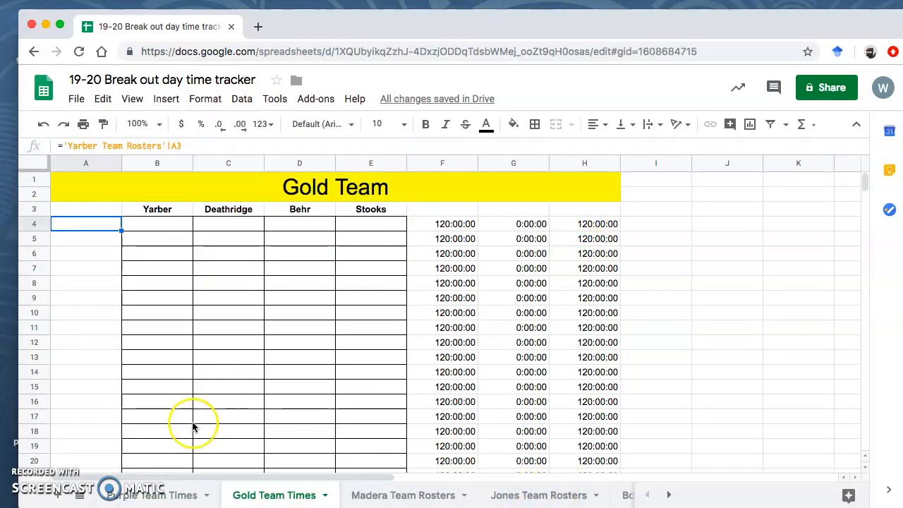
pyautogui.click(145, 495)
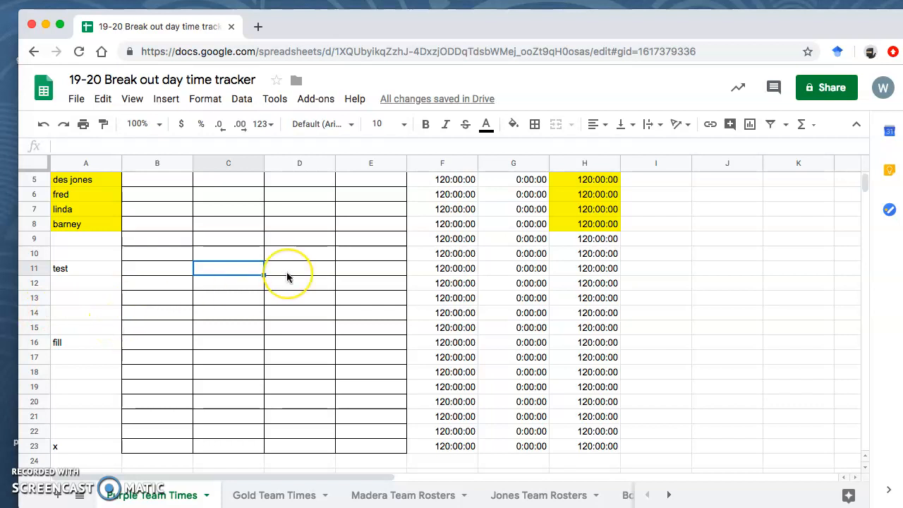
# Log 10:00 in B4 under Madera, cutting the first member's remaining time to 110:00:00.
pyautogui.scroll(2, 288, 278)
pyautogui.click(171, 223)
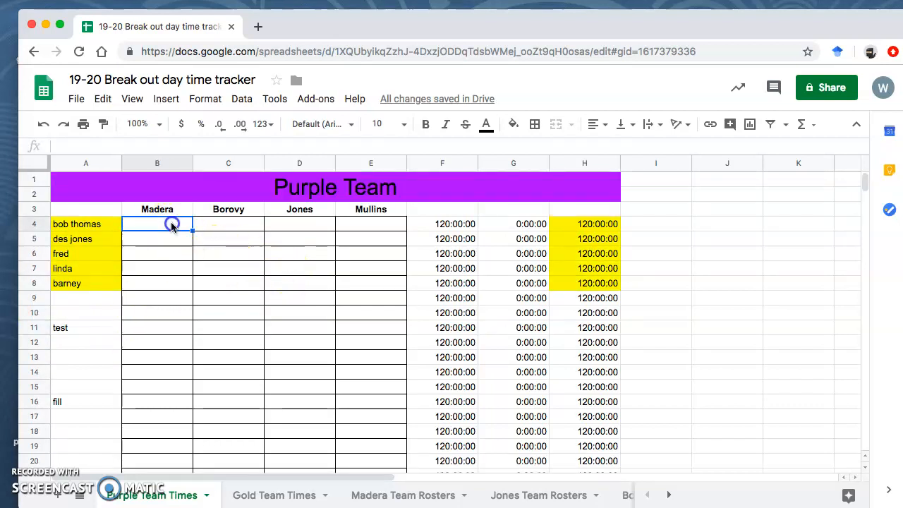
pyautogui.write('10:00')
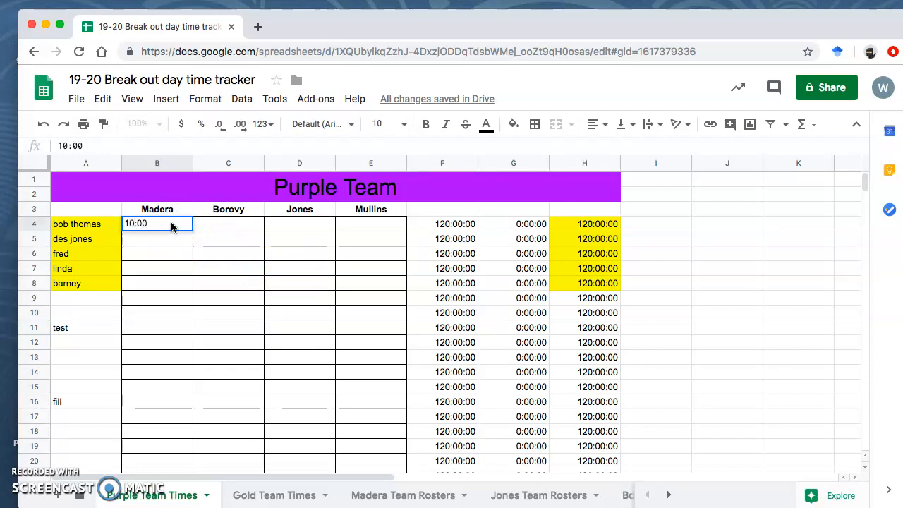
pyautogui.press('Return')
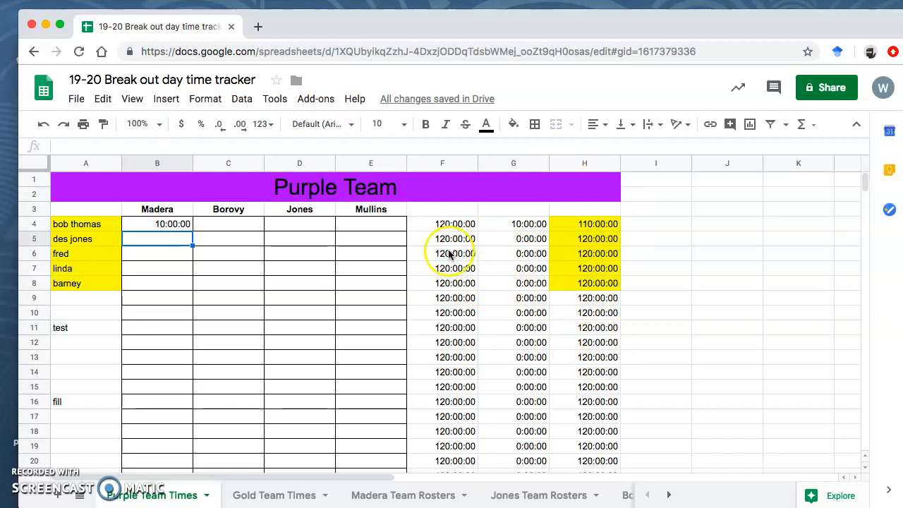
pyautogui.click(163, 224)
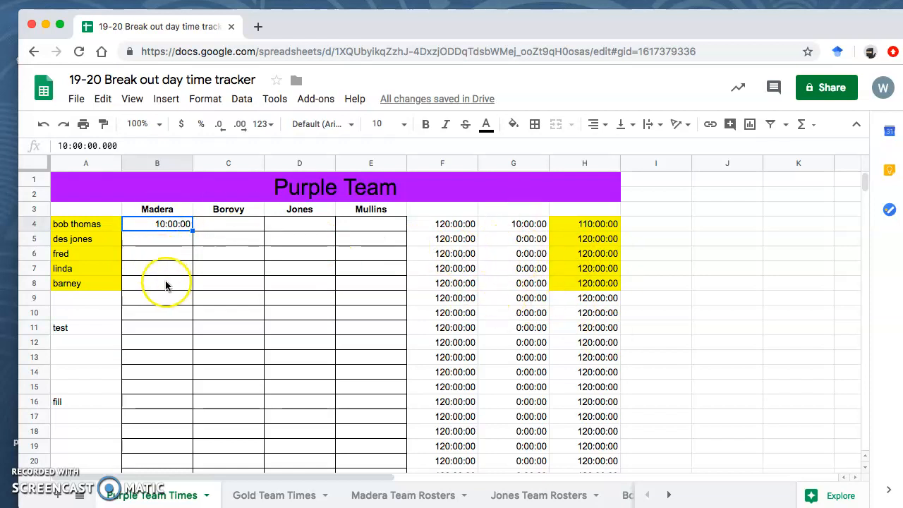
pyautogui.click(416, 498)
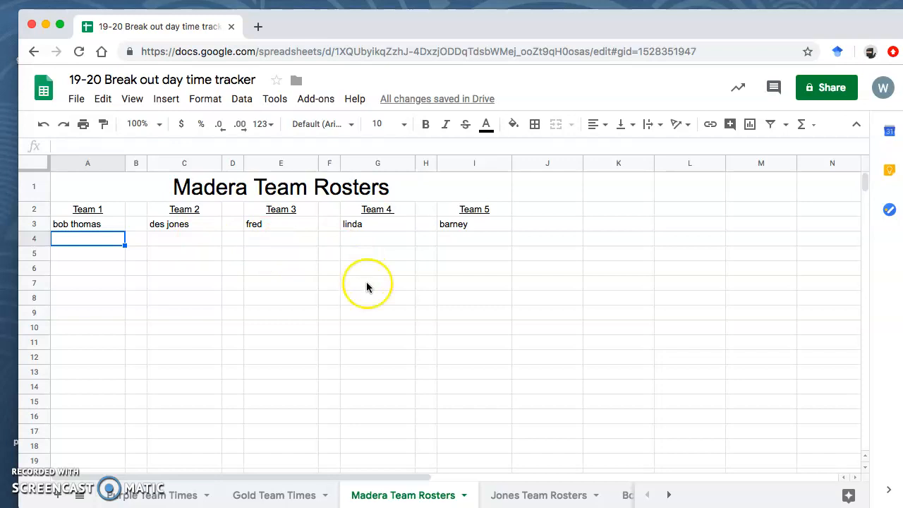
# Look at Jones Team Rosters, then return to the Purple Team Times sheet.
pyautogui.click(547, 494)
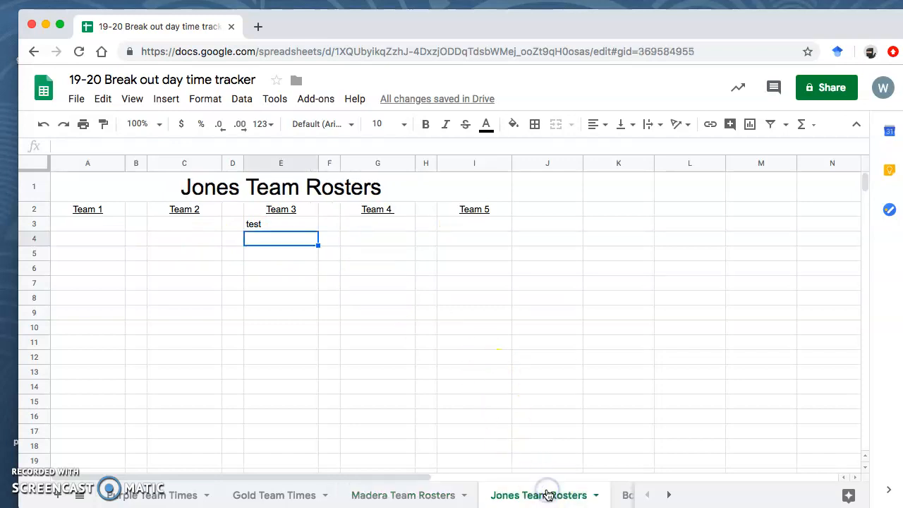
pyautogui.click(152, 495)
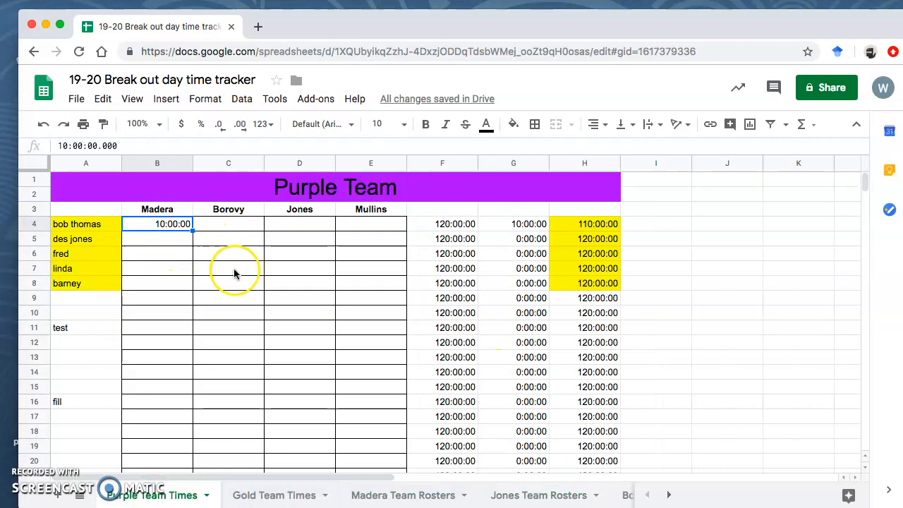